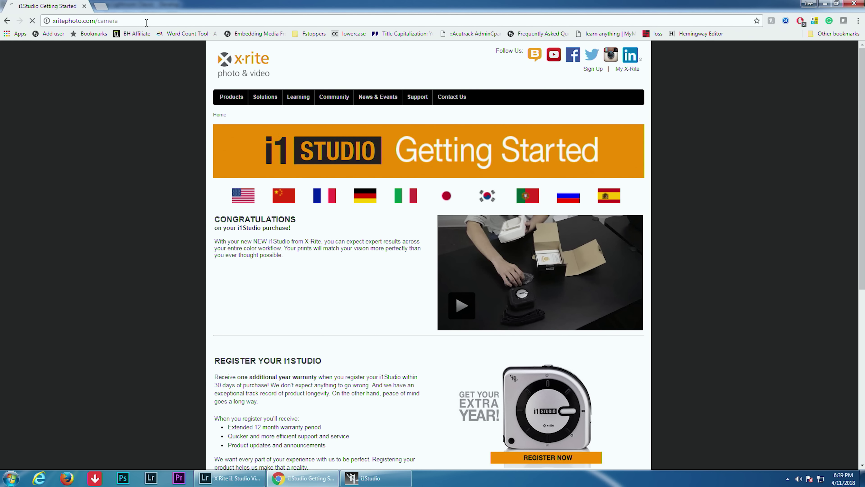
# Open xritephoto.com/camera and download the PC version of the ColorChecker Camera Calibration software.
pyautogui.press('Return')
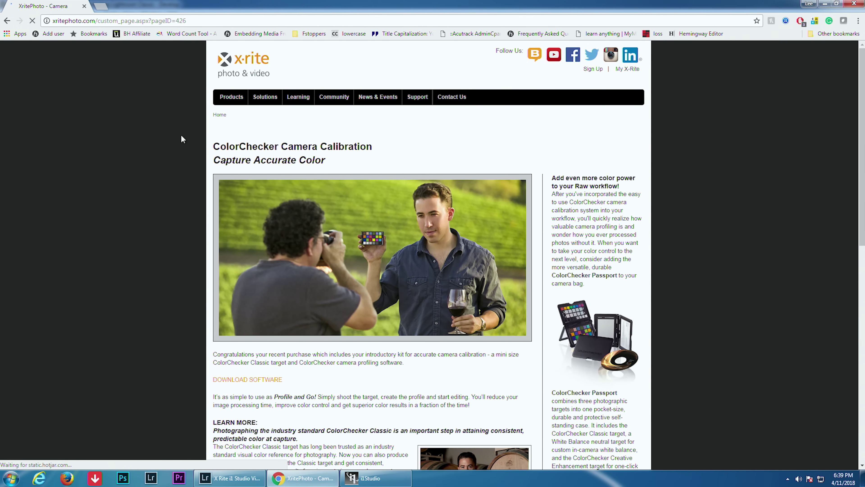
pyautogui.scroll(-1, 245, 324)
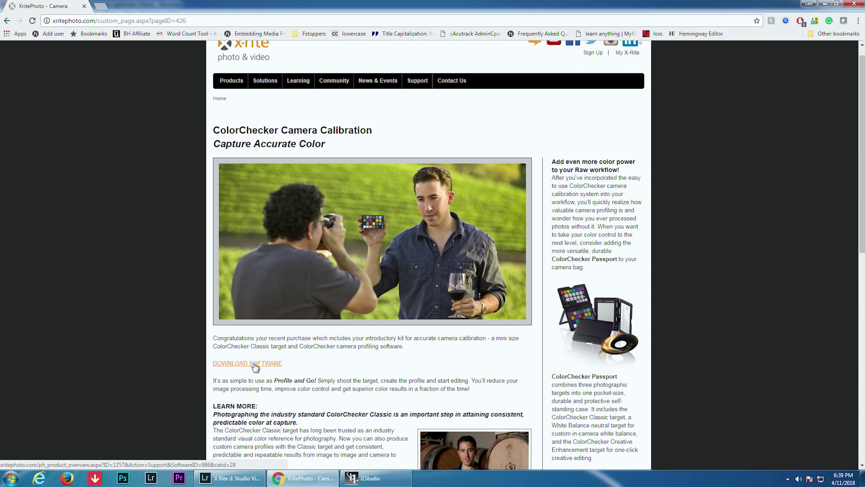
pyautogui.click(255, 363)
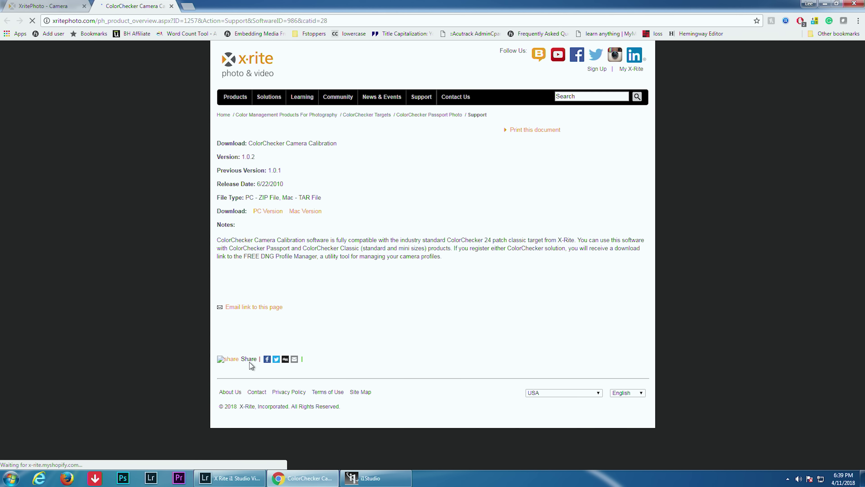
pyautogui.click(271, 216)
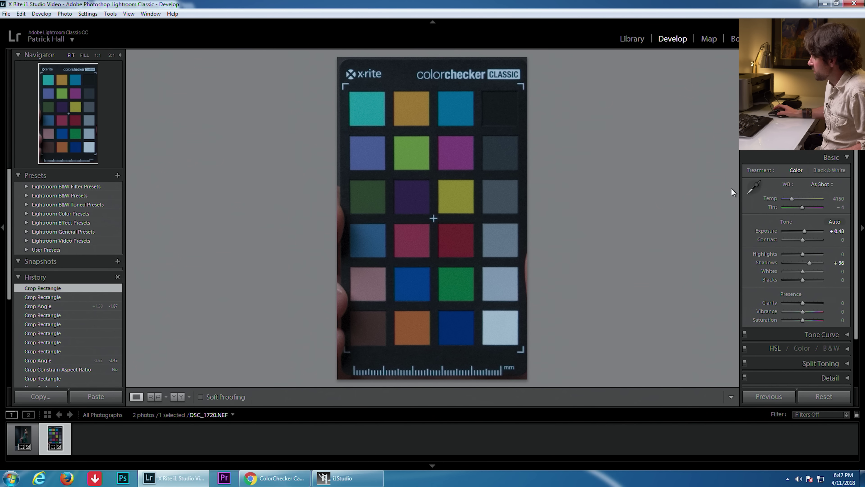
# In Lightroom, set the chart photo's white balance from a gray patch and export it through X-Rite Presets as DNG profile Nikon D850 Tamron 24 70.
pyautogui.click(750, 192)
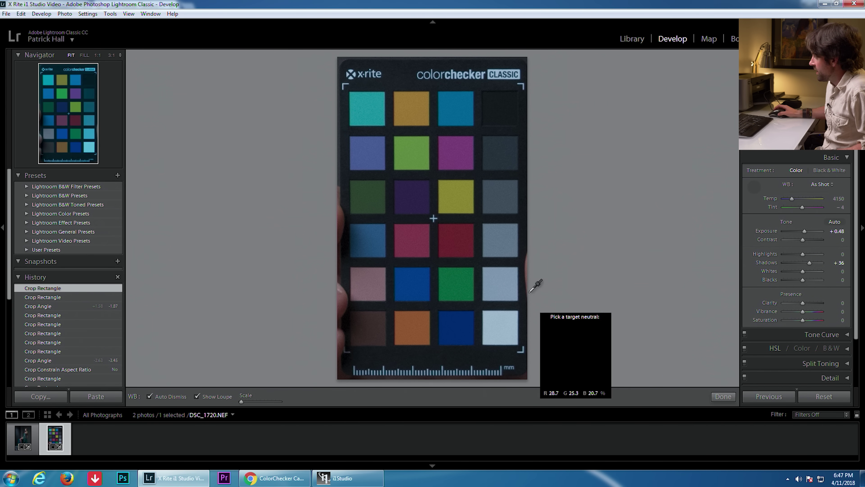
pyautogui.click(508, 239)
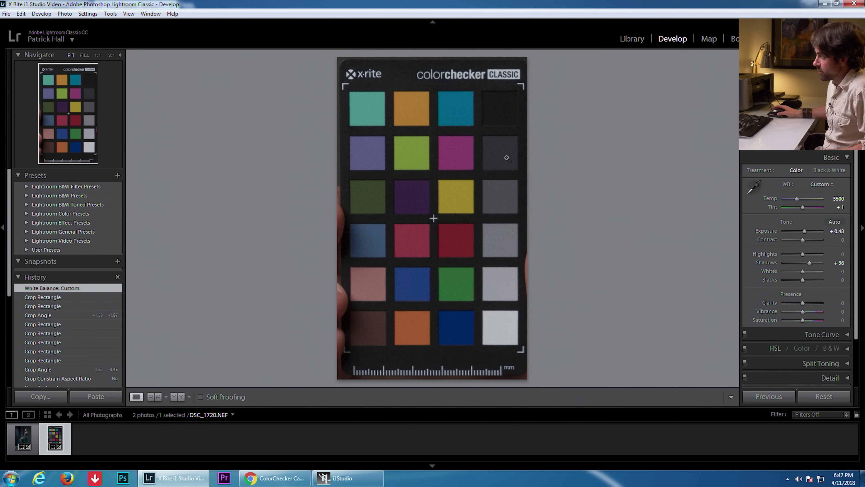
pyautogui.click(7, 14)
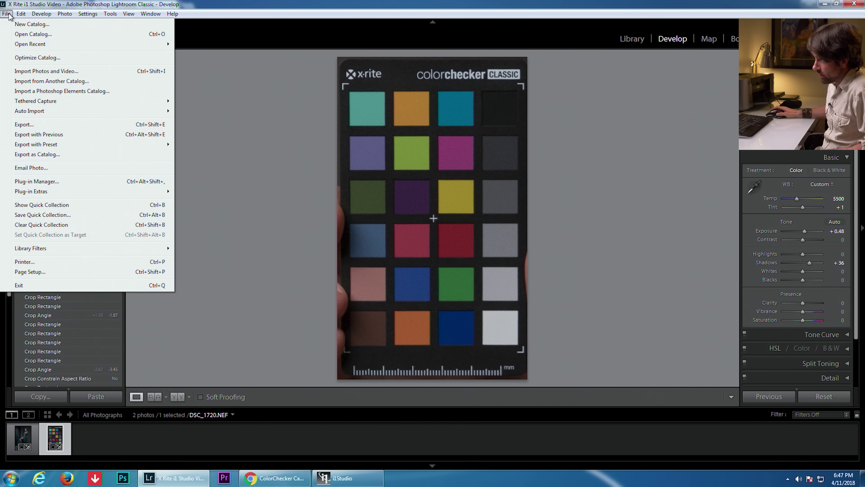
pyautogui.click(22, 127)
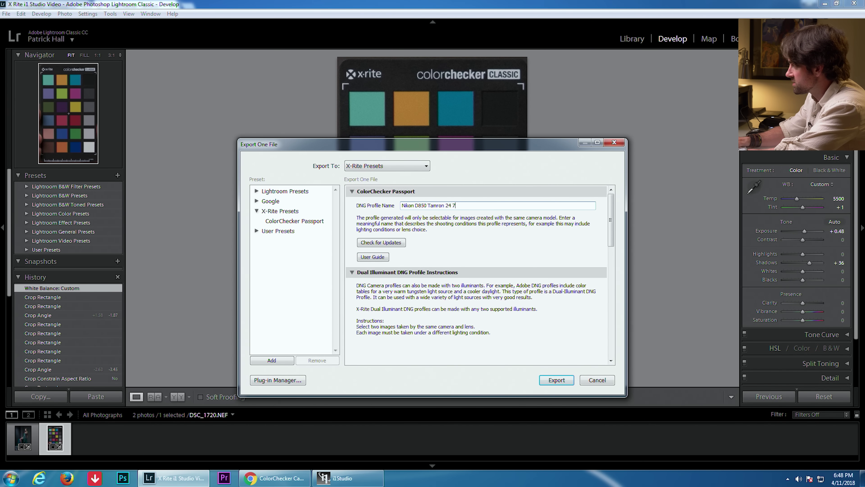
pyautogui.click(553, 382)
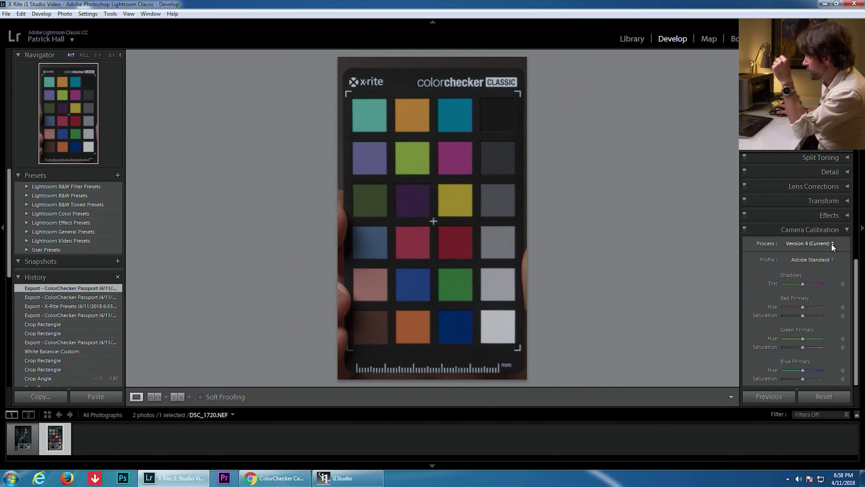
# Apply the Nikon D850 Tamron 24 70 camera profile to the chart photo, comparing it with Adobe Standard.
pyautogui.click(832, 261)
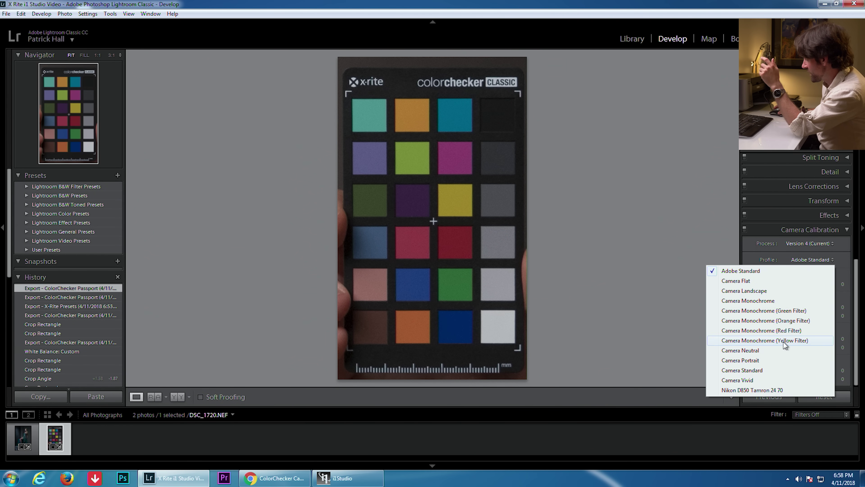
pyautogui.click(760, 391)
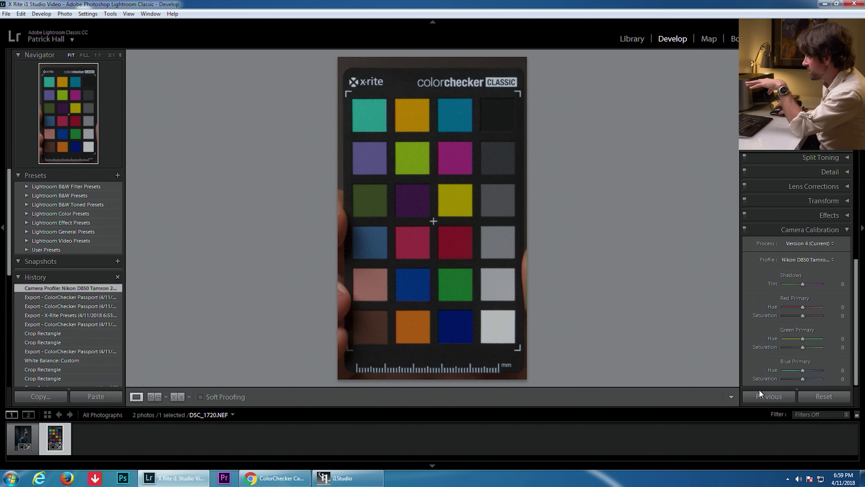
pyautogui.click(826, 261)
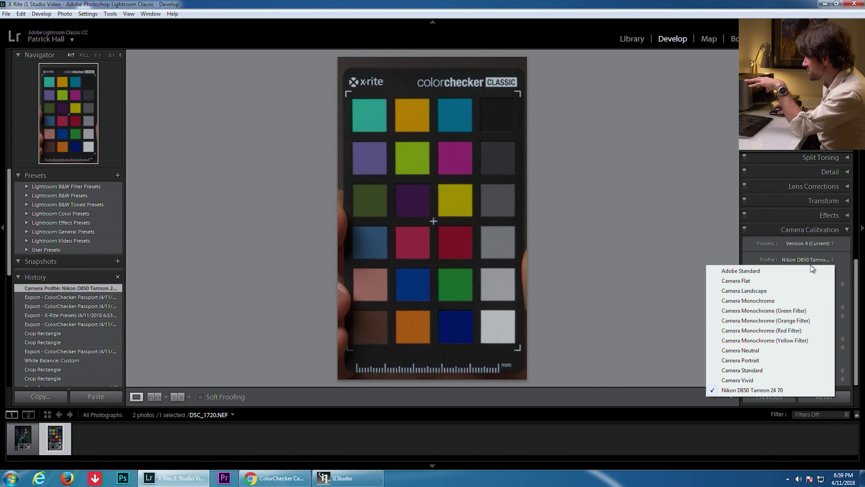
pyautogui.click(810, 270)
pyautogui.click(825, 261)
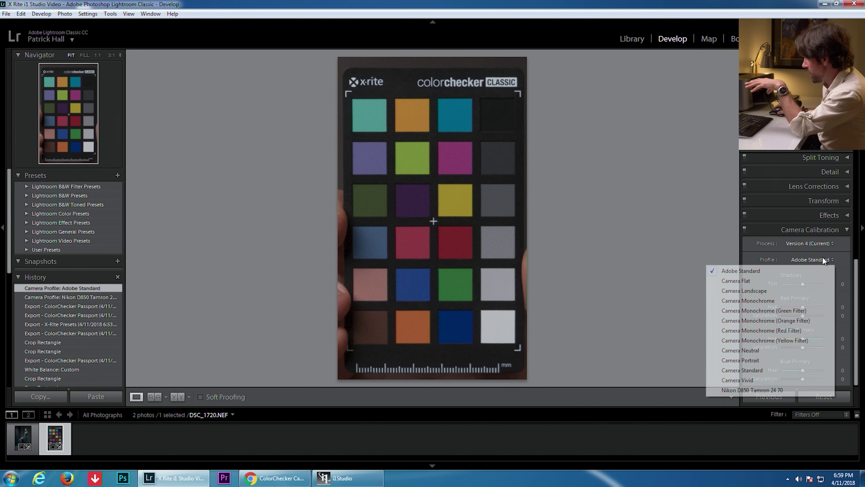
pyautogui.click(773, 390)
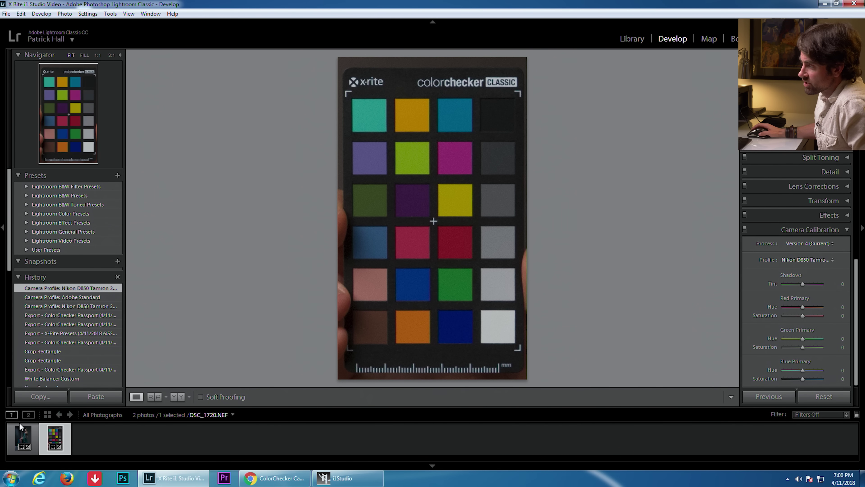
# Apply the Nikon D850 Tamron 24 70 camera profile to the portrait photo DSC_1681.NEF.
pyautogui.click(24, 435)
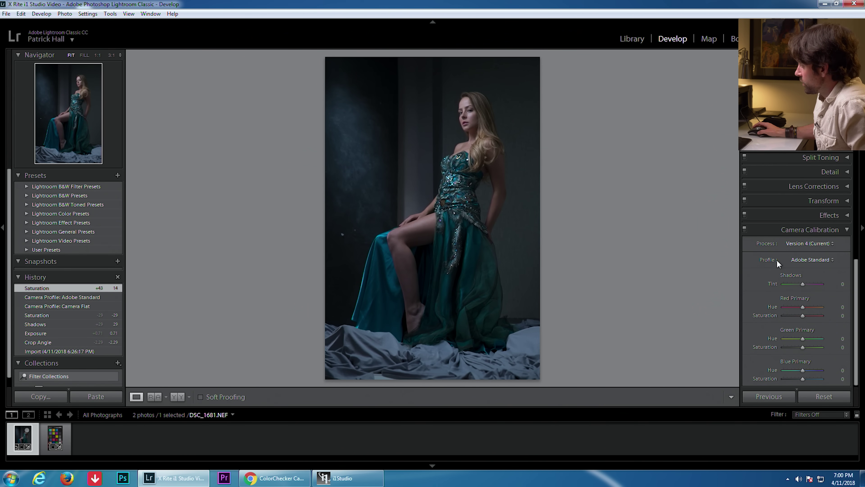
pyautogui.click(824, 261)
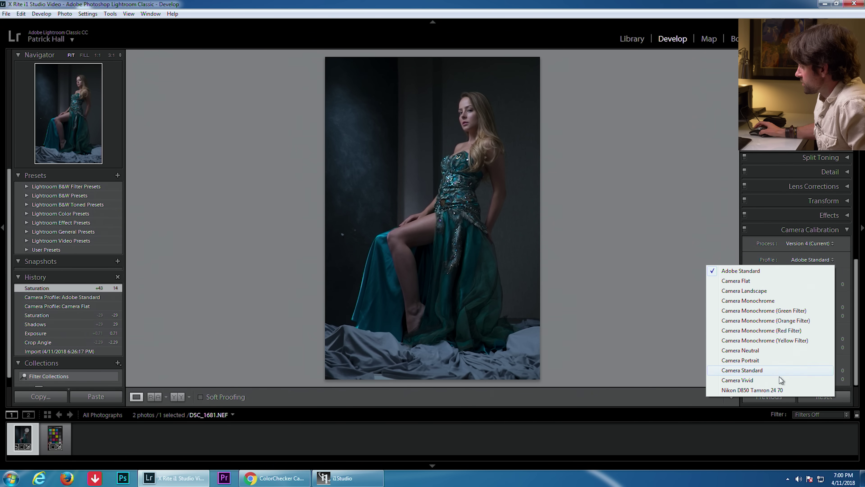
pyautogui.click(768, 389)
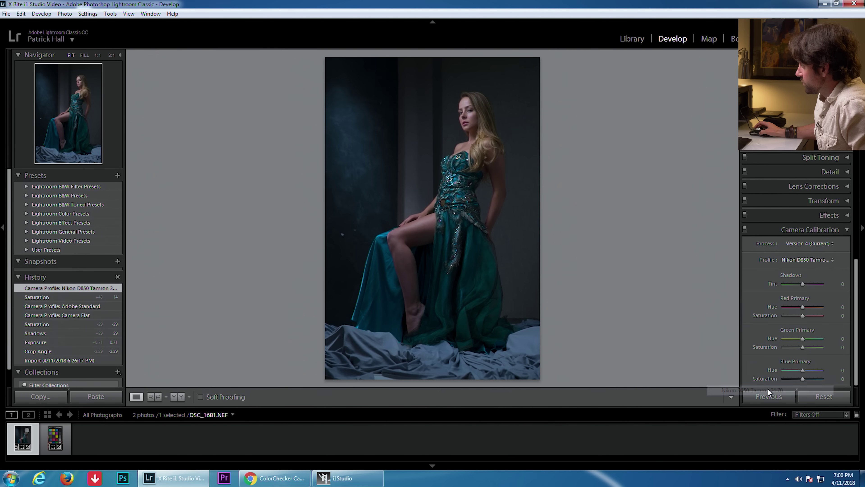
# Fine-tune the portrait's basic presence and whites settings, and open the photo for editing in Photoshop.
pyautogui.hotkey('ctrl', '1')
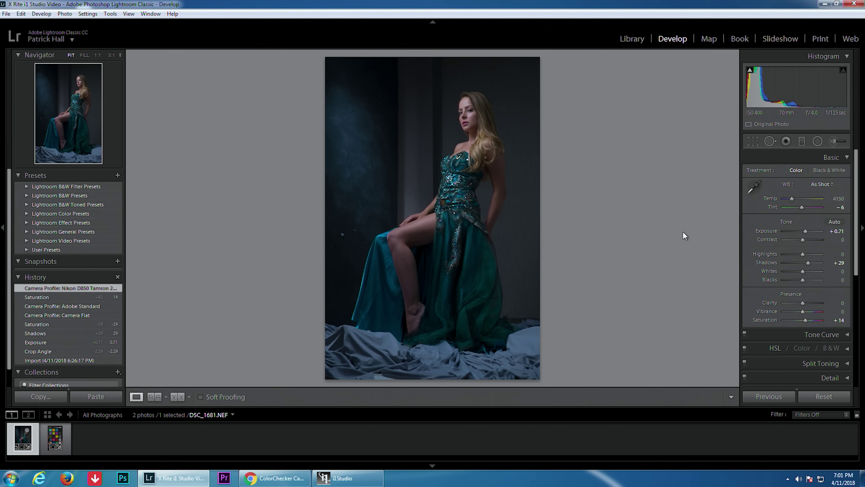
pyautogui.moveTo(803, 311); pyautogui.dragTo(806, 320)
pyautogui.moveTo(802, 271); pyautogui.dragTo(806, 271)
pyautogui.rightClick(35, 436)
pyautogui.moveTo(85, 228)
pyautogui.click(187, 227)
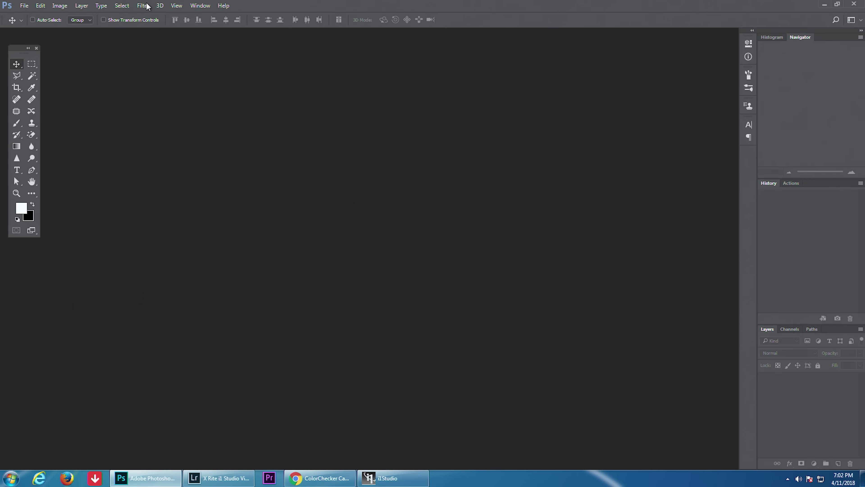
# Retouch the light specks on the dark background beside the dress with the Spot Healing Brush and Healing Brush.
pyautogui.click(143, 5)
pyautogui.click(16, 99)
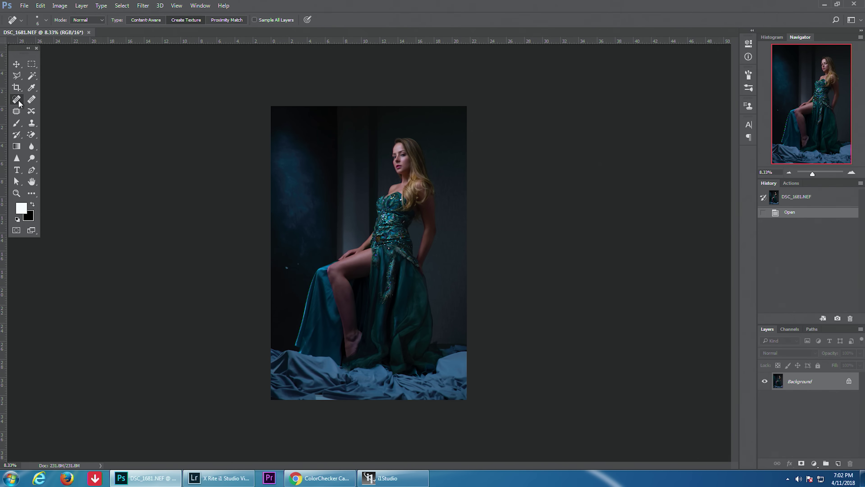
pyautogui.click(287, 265)
pyautogui.click(289, 262)
pyautogui.click(291, 260)
pyautogui.click(293, 257)
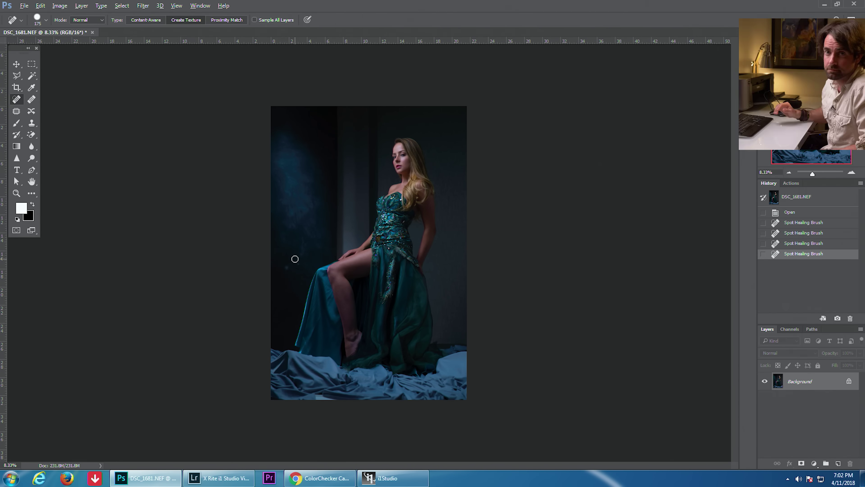
pyautogui.click(292, 254)
pyautogui.click(288, 249)
pyautogui.hotkey('shift', 'j')
pyautogui.click(292, 255)
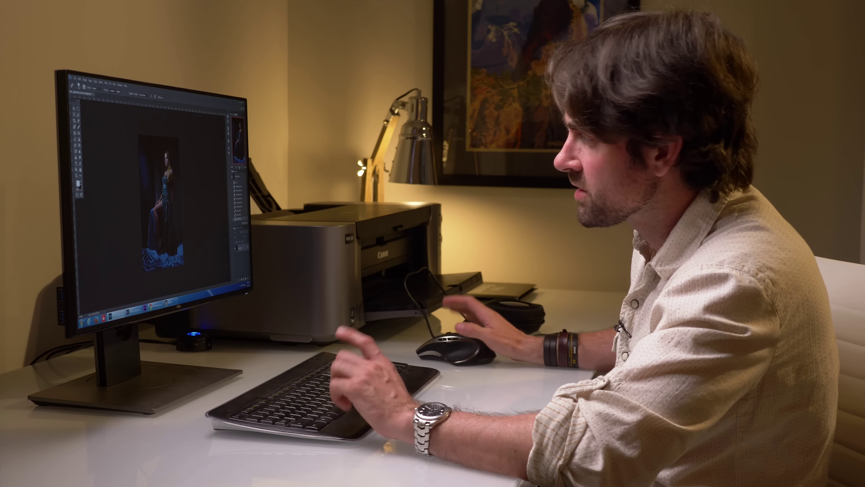
# Apply the Alien Skin Exposure X3 filter with the Technicolor Process 4 - Faded preset, exposure 0.39 and shadows 58.
pyautogui.click(143, 6)
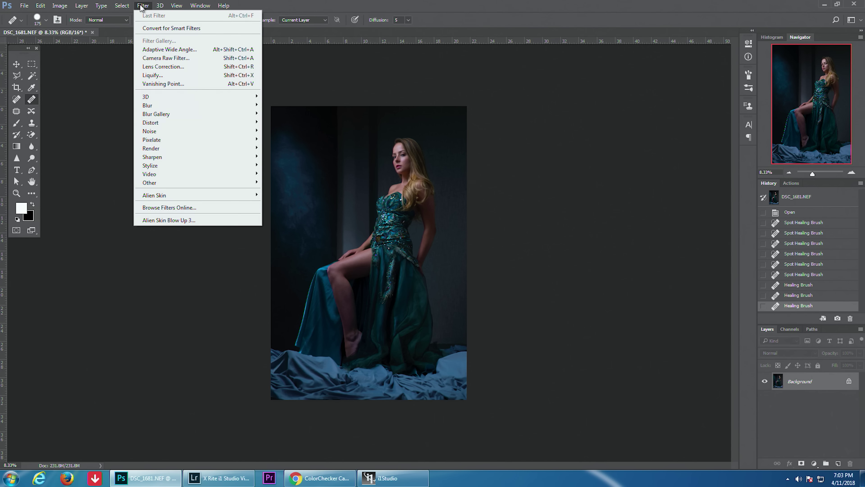
pyautogui.moveTo(174, 198)
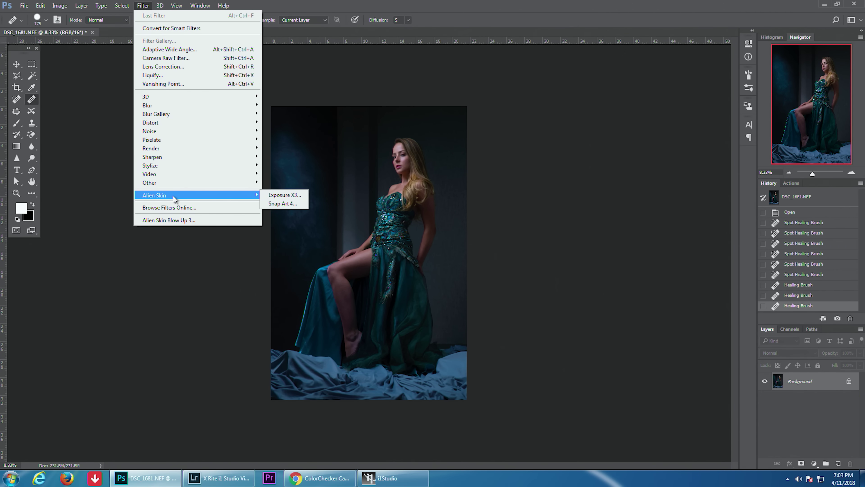
pyautogui.click(284, 195)
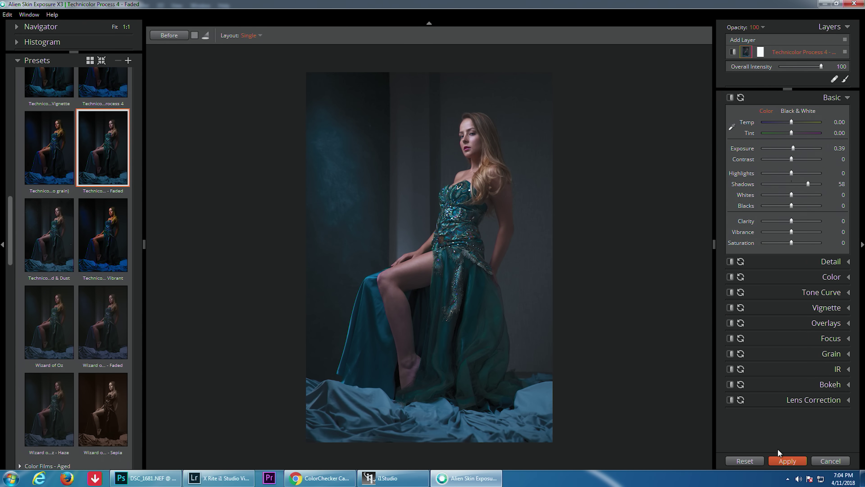
pyautogui.click(785, 461)
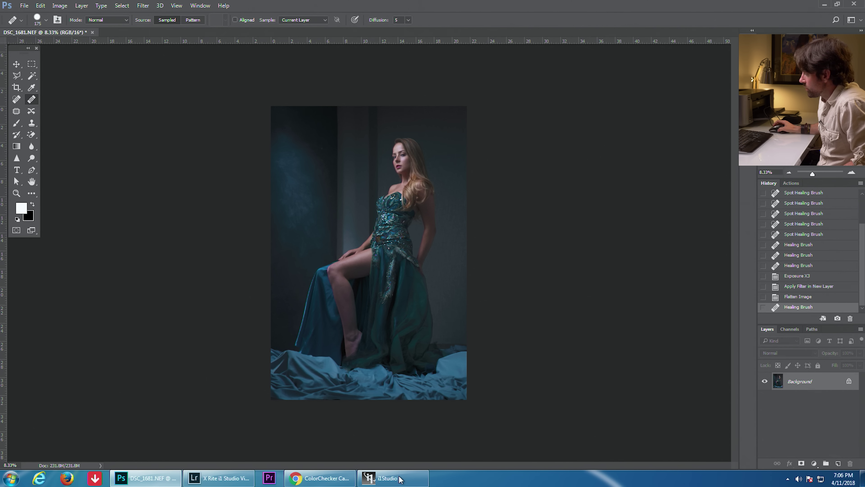
# Switch to i1Studio, start the color print profiling workflow and select the Canon PRO-100 series printer.
pyautogui.click(401, 478)
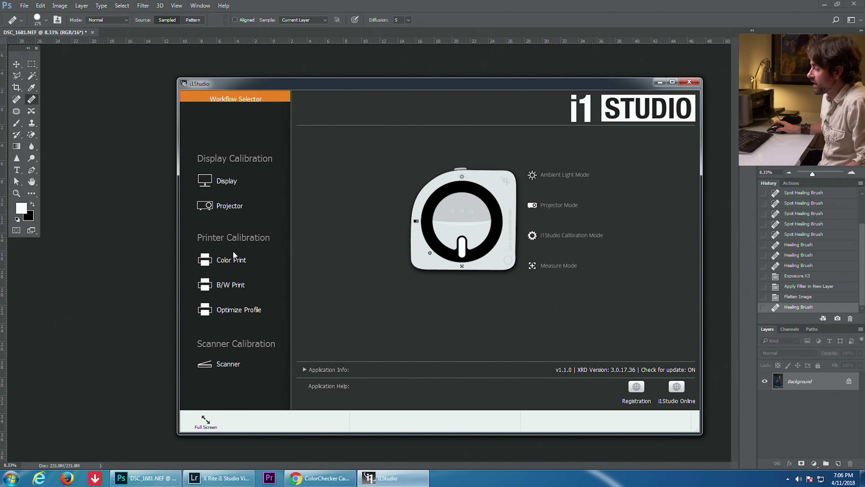
pyautogui.click(234, 260)
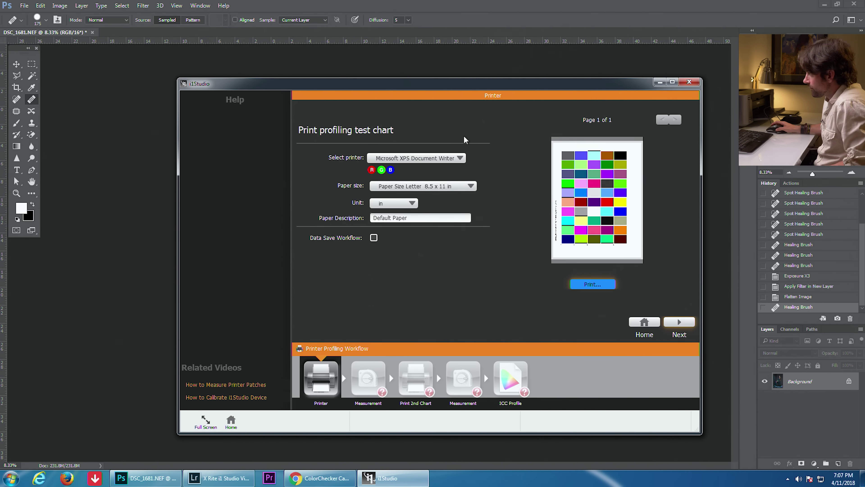
pyautogui.click(419, 160)
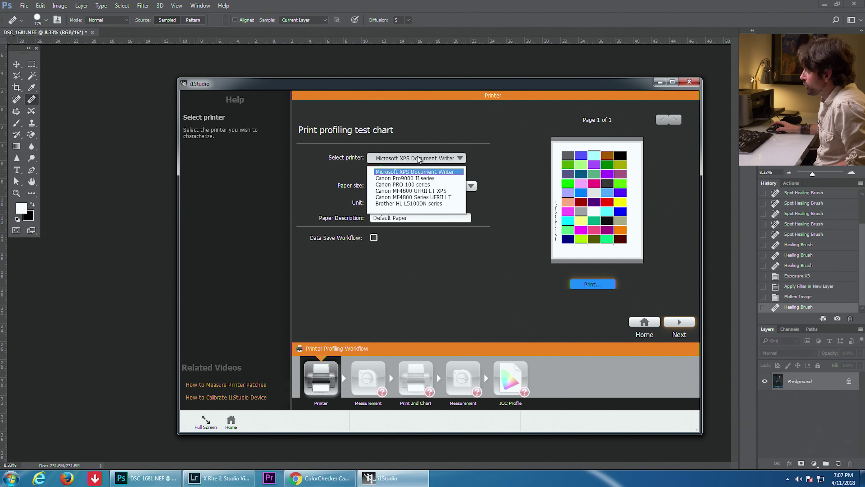
pyautogui.click(422, 186)
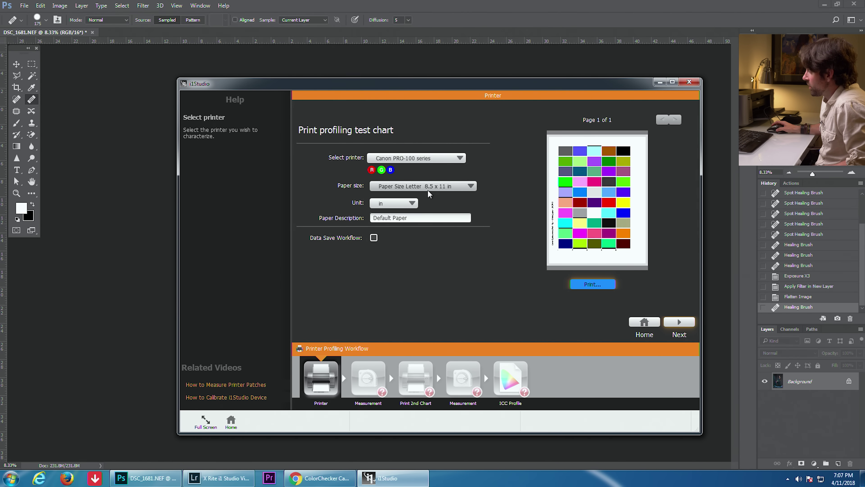
# Set the paper description of the profiling test chart to Pro Platinum.
pyautogui.click(373, 217)
pyautogui.tripleClick(372, 217)
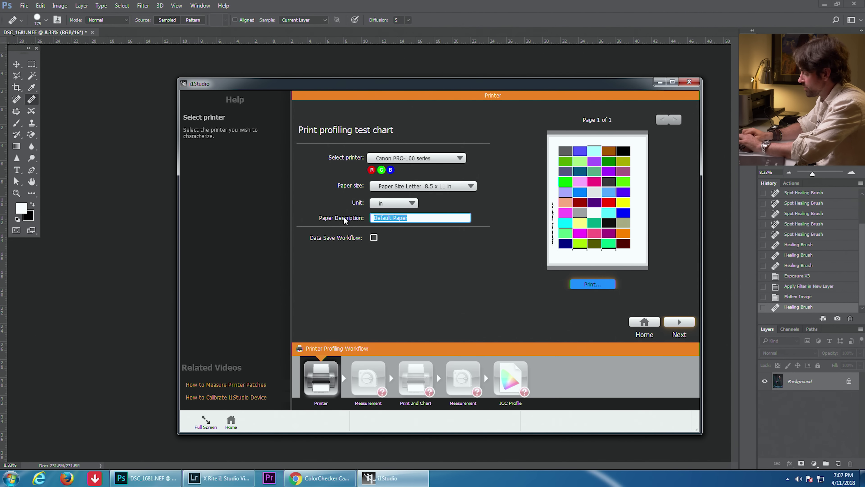
pyautogui.write('Pro Platiu')
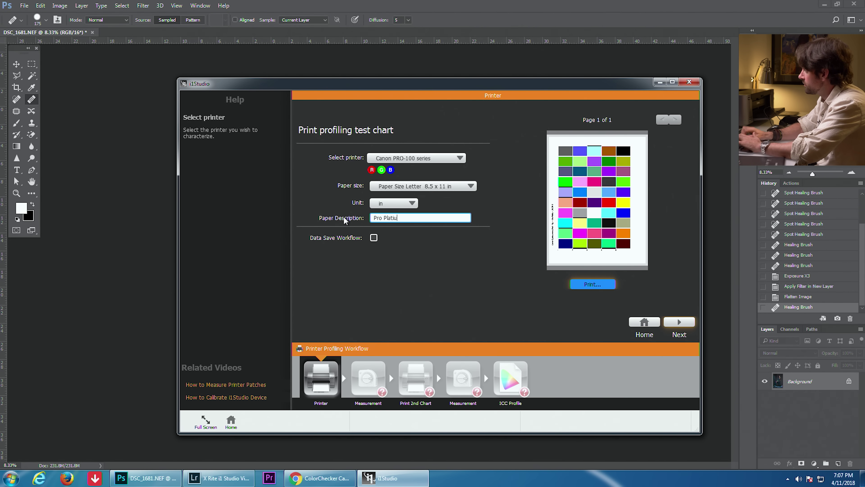
pyautogui.press('BackSpace')
pyautogui.write('num')
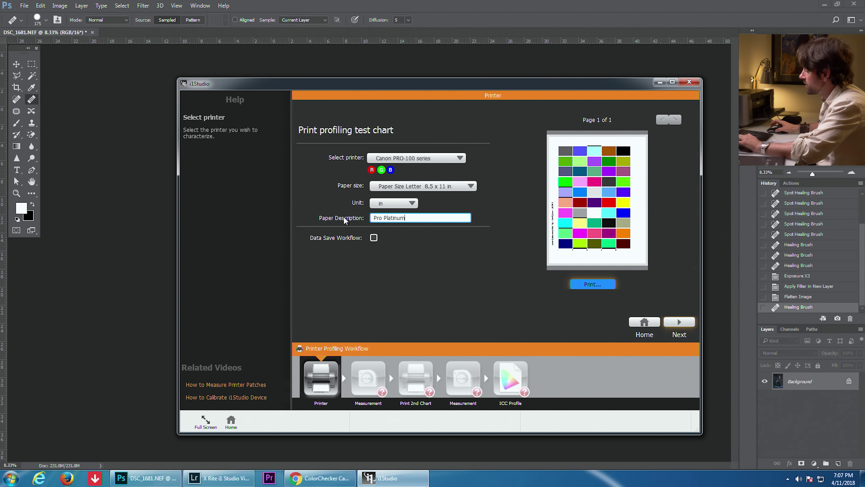
# Open the Canon PRO-100 preferences for printing the test chart and choose Photo Printing, High quality and Letter 8.5"x11" paper.
pyautogui.click(581, 285)
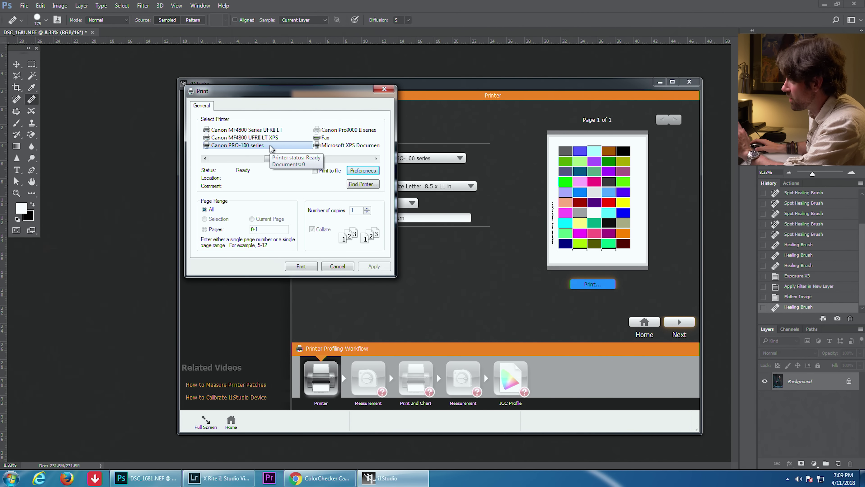
pyautogui.click(362, 170)
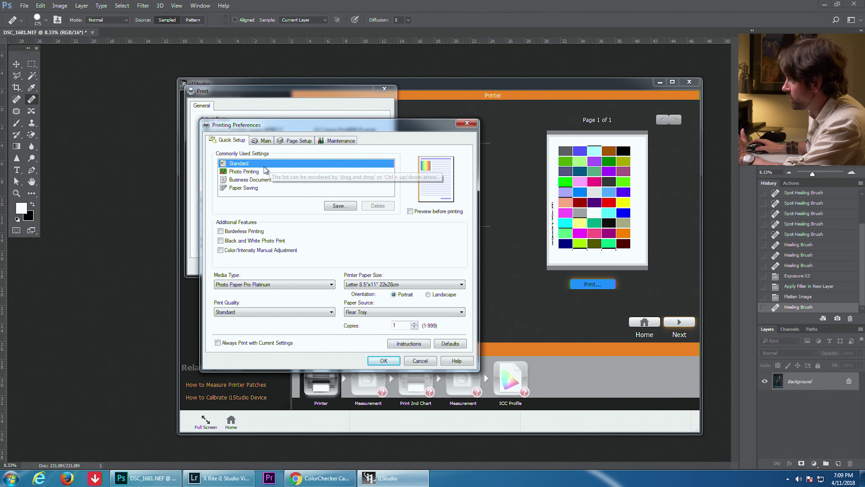
pyautogui.click(257, 172)
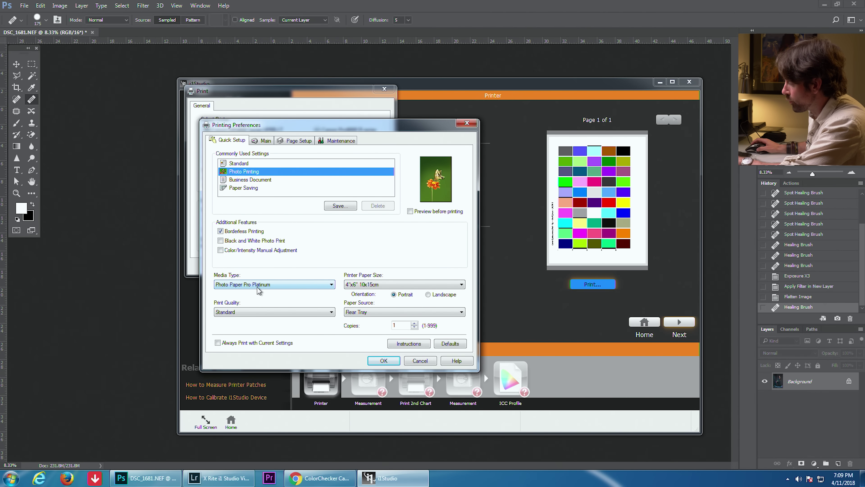
pyautogui.click(259, 311)
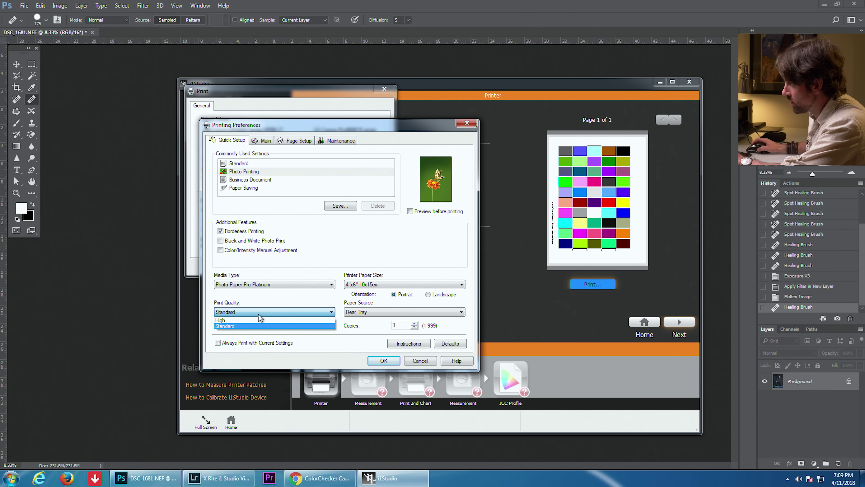
pyautogui.click(241, 320)
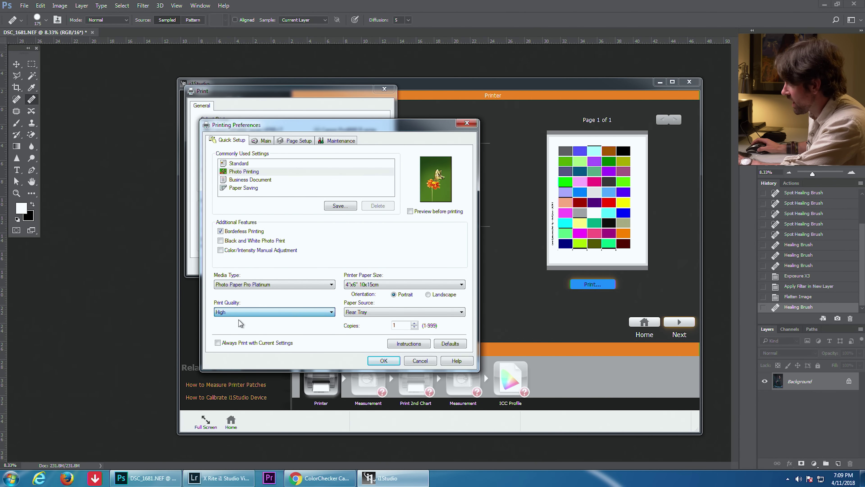
pyautogui.click(361, 288)
pyautogui.click(374, 296)
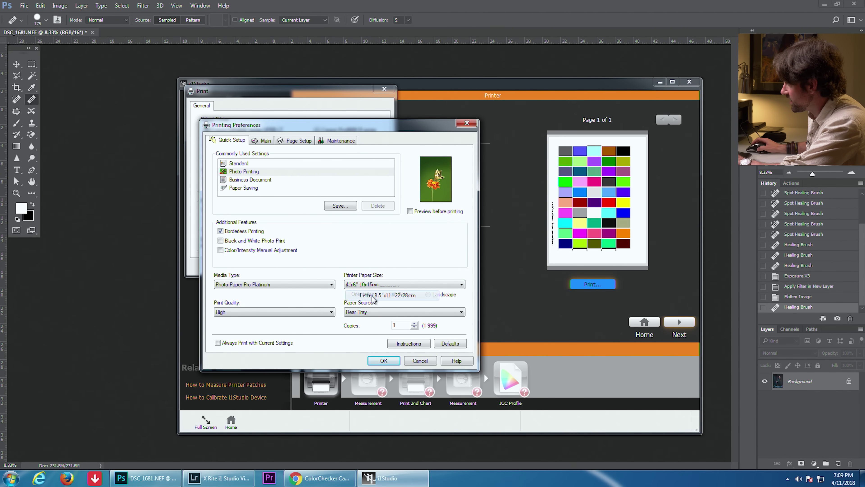
# Switch the printer's color/intensity to Manual, set color correction matching to None, and apply the printing preferences.
pyautogui.click(266, 142)
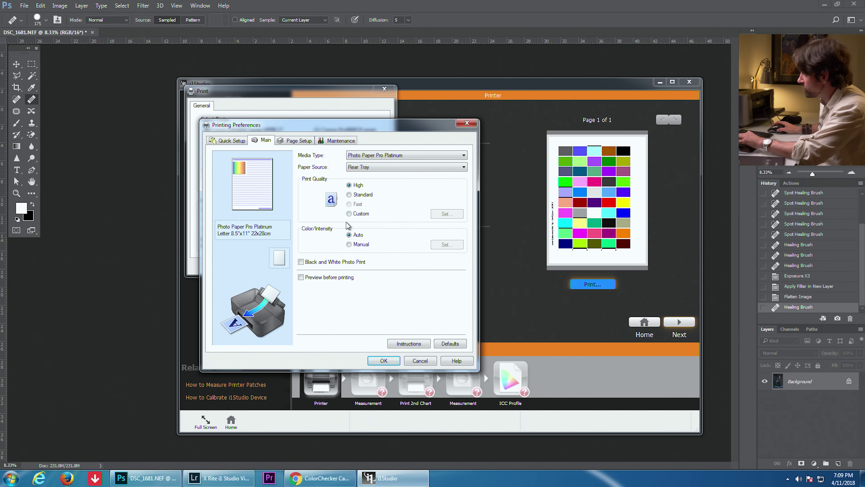
pyautogui.click(349, 245)
pyautogui.click(442, 246)
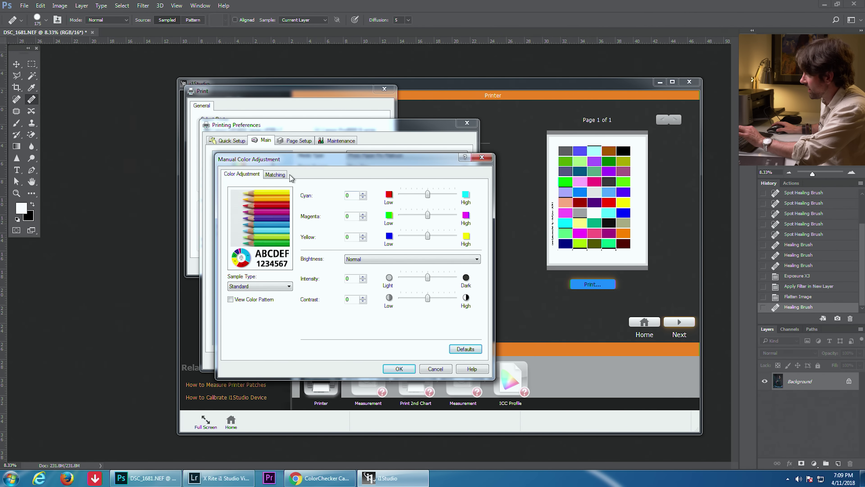
pyautogui.click(275, 174)
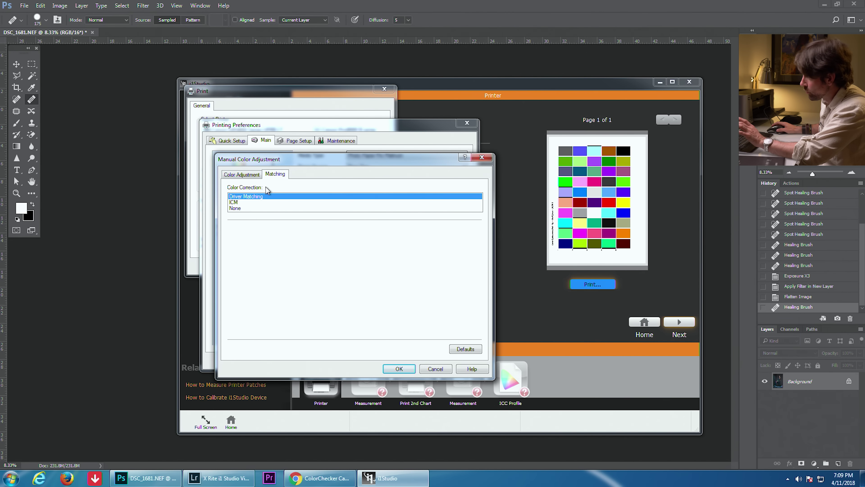
pyautogui.click(237, 209)
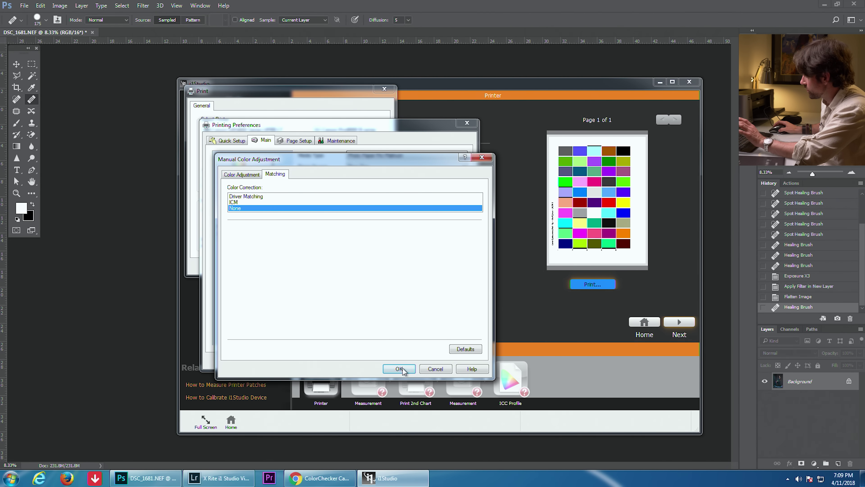
pyautogui.click(408, 366)
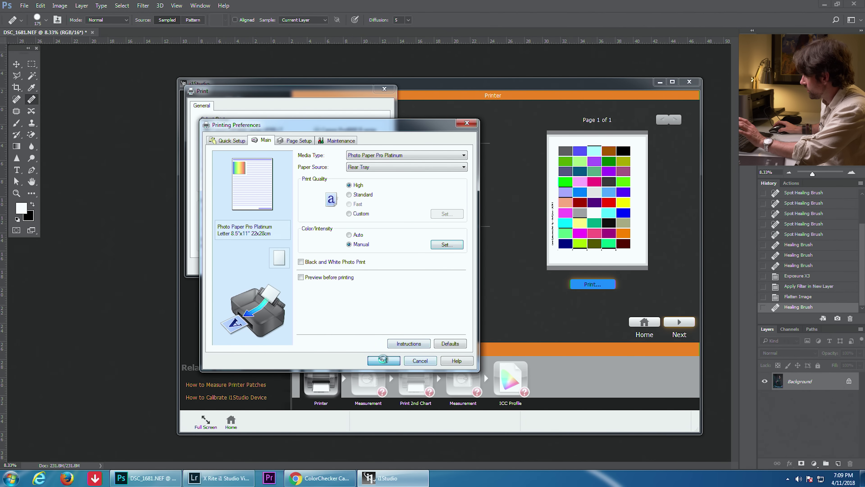
pyautogui.click(448, 244)
pyautogui.click(374, 268)
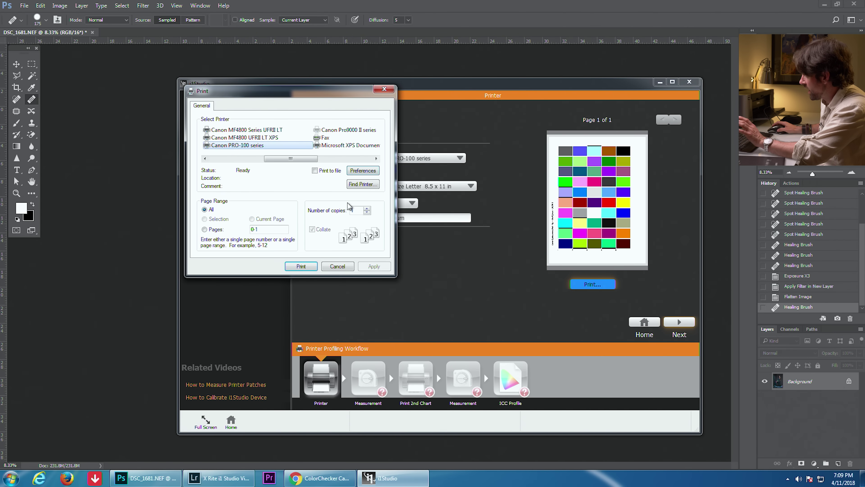